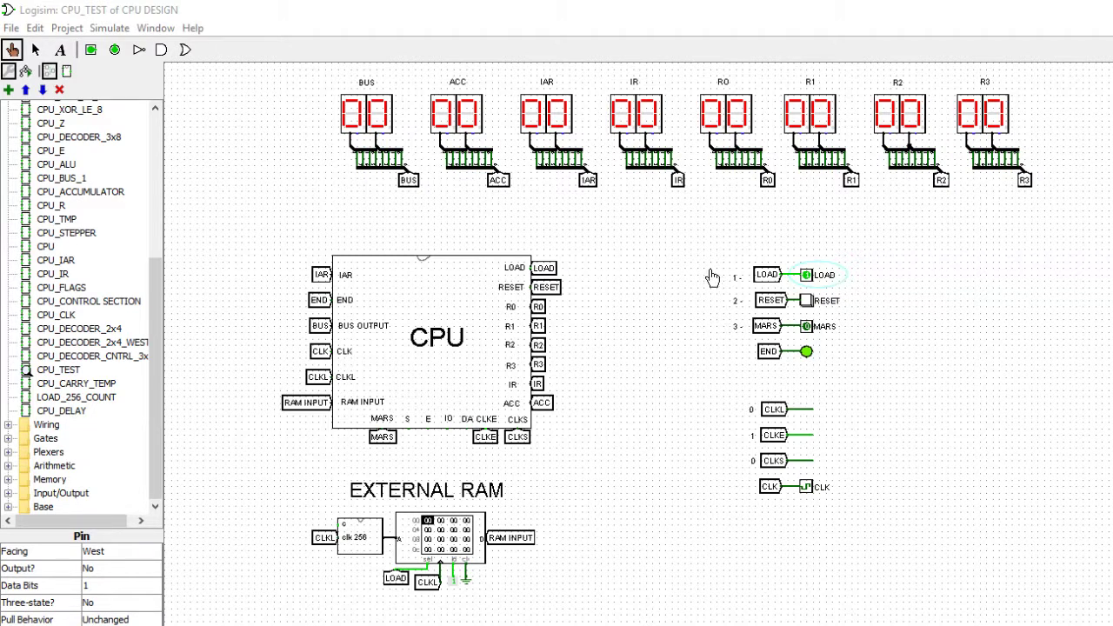
Step: Switch the CPU_TEST circuit's LOAD input pin to 0
left_click(807, 278)
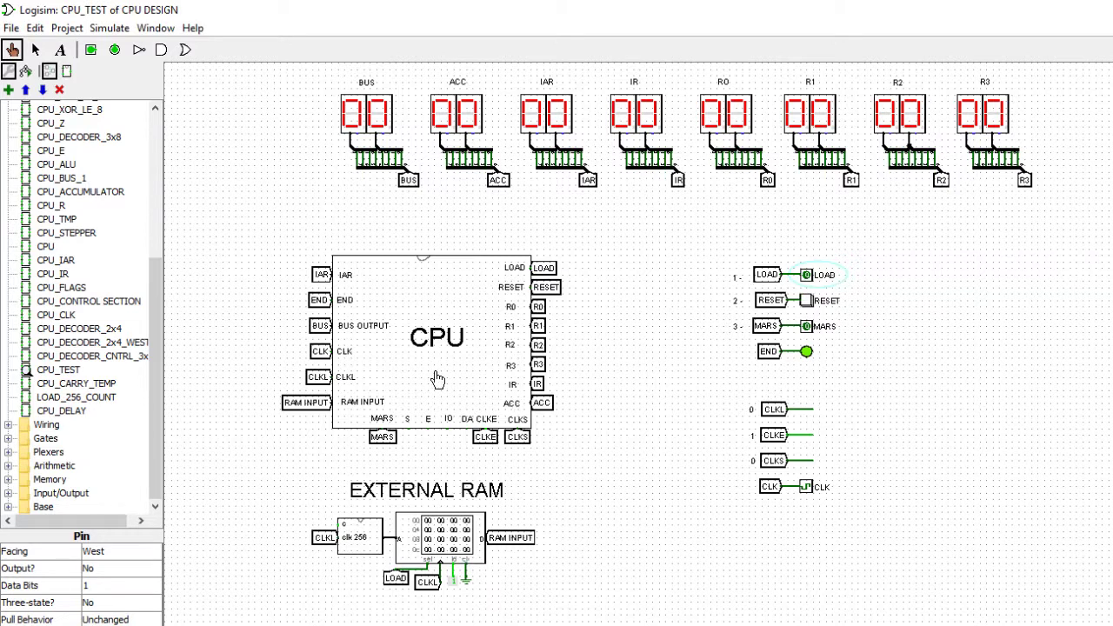
Step: Set LOAD to 1, press the RESET button, and set MARS to 1
left_click(807, 278)
left_click(808, 303)
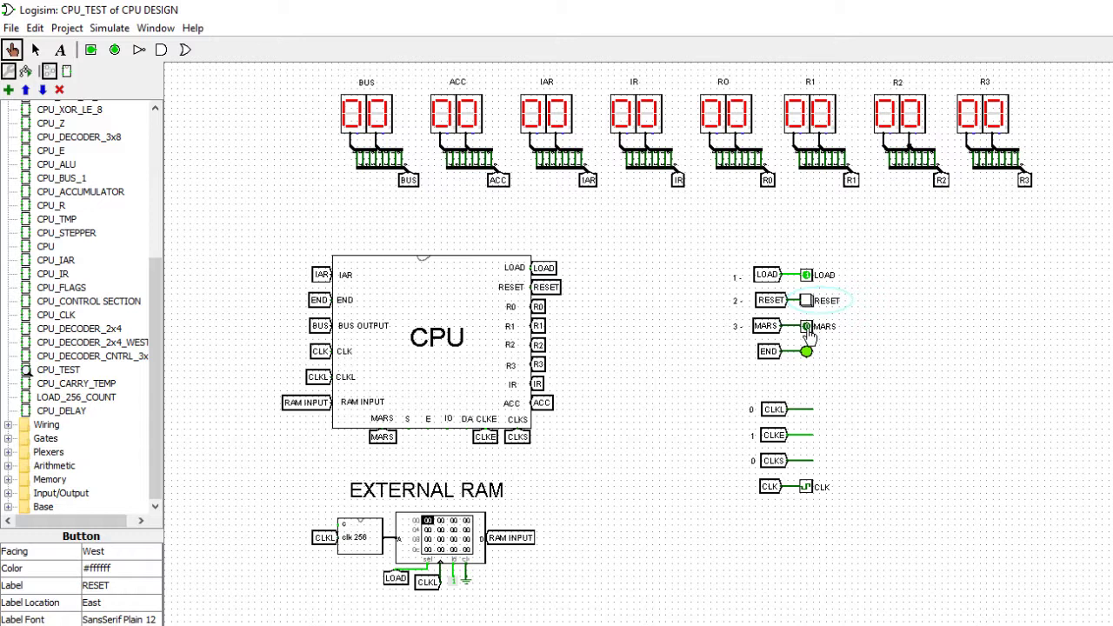
left_click(808, 330)
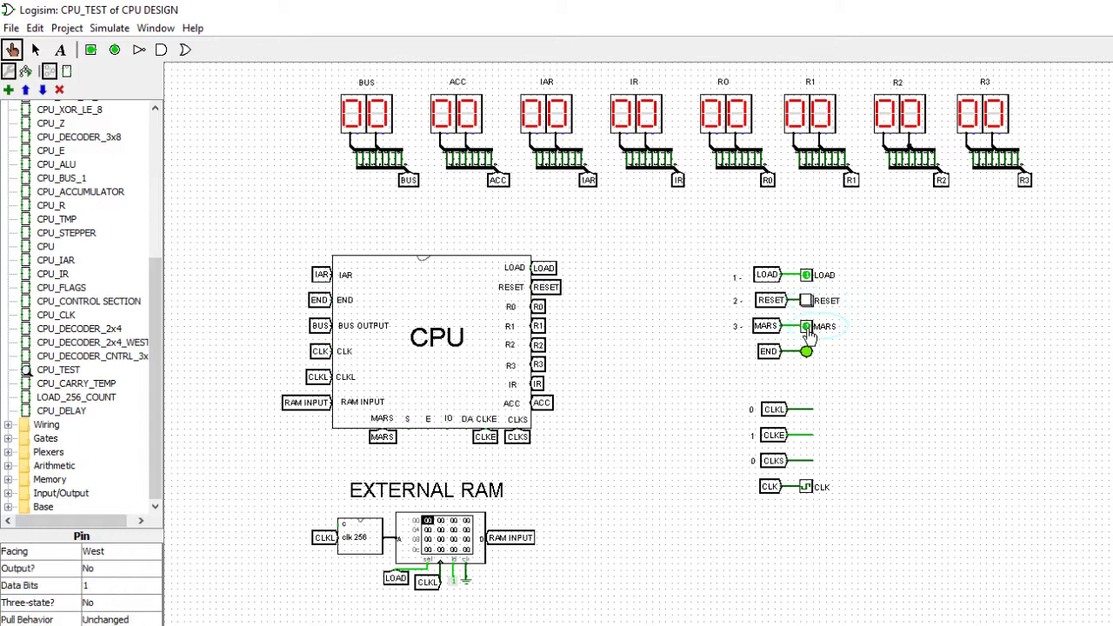
right_click(452, 541)
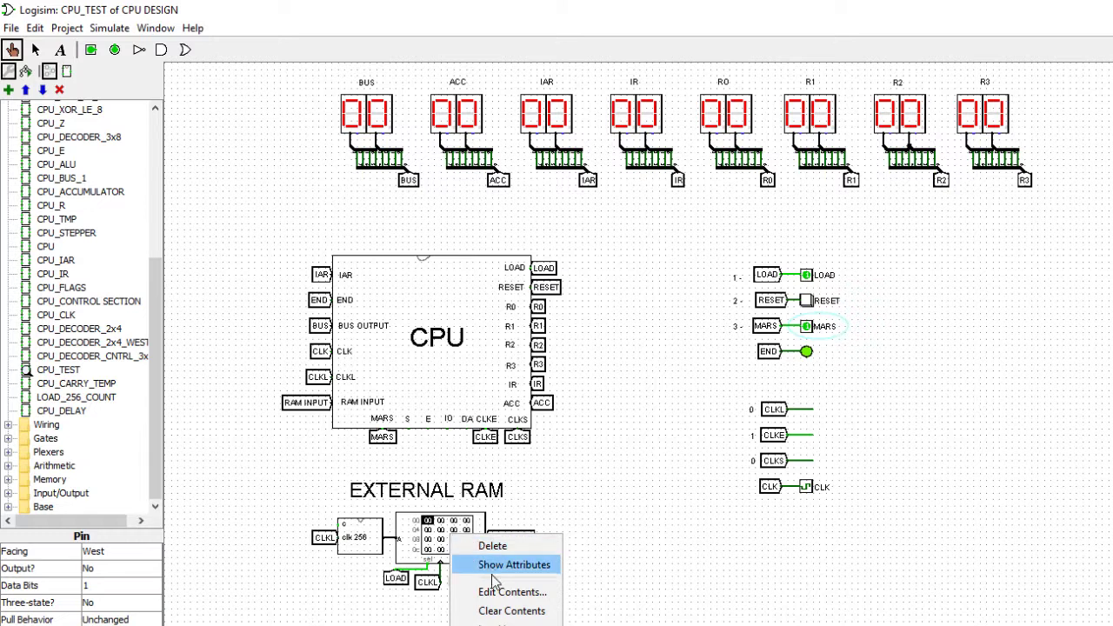
Step: Load mytextfile into the external RAM so it begins 20 05 21 05, then close the editor
left_click(513, 593)
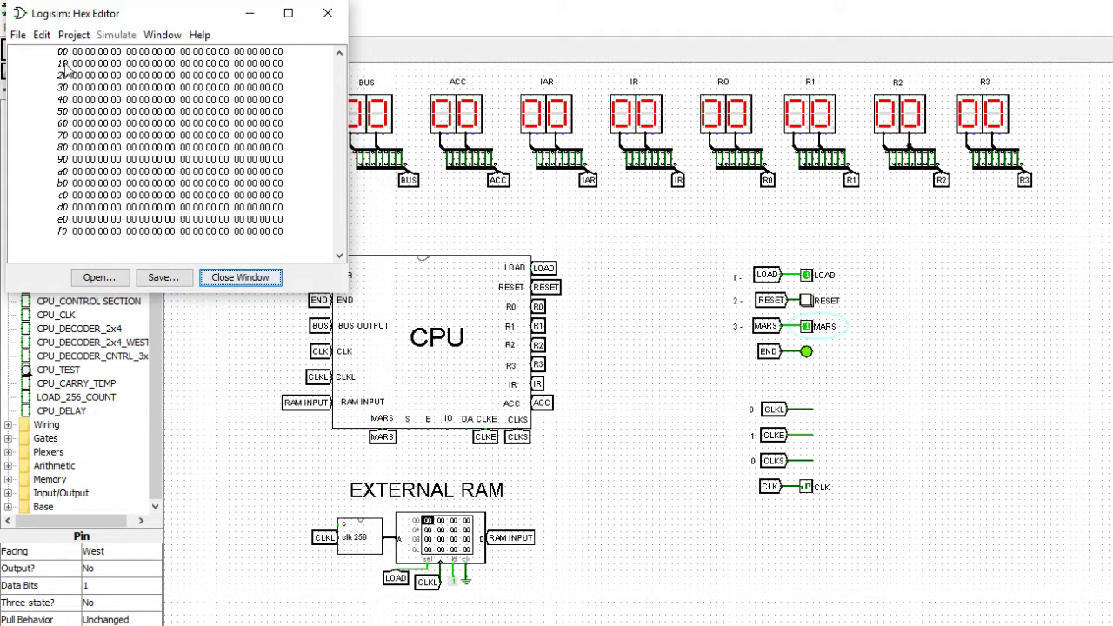
left_click(100, 277)
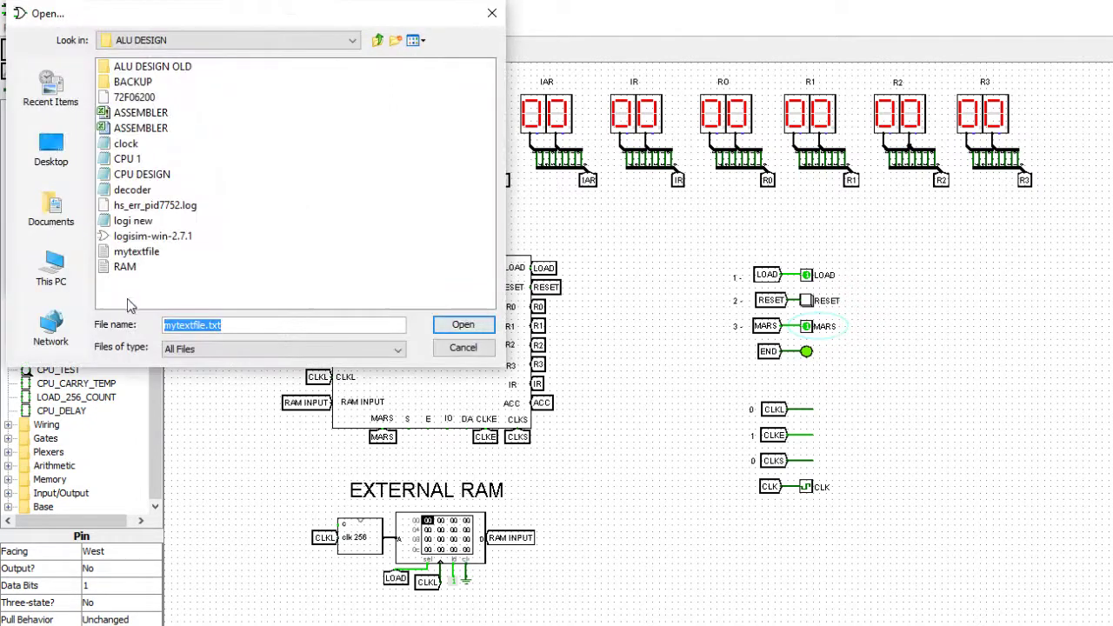
left_click(147, 256)
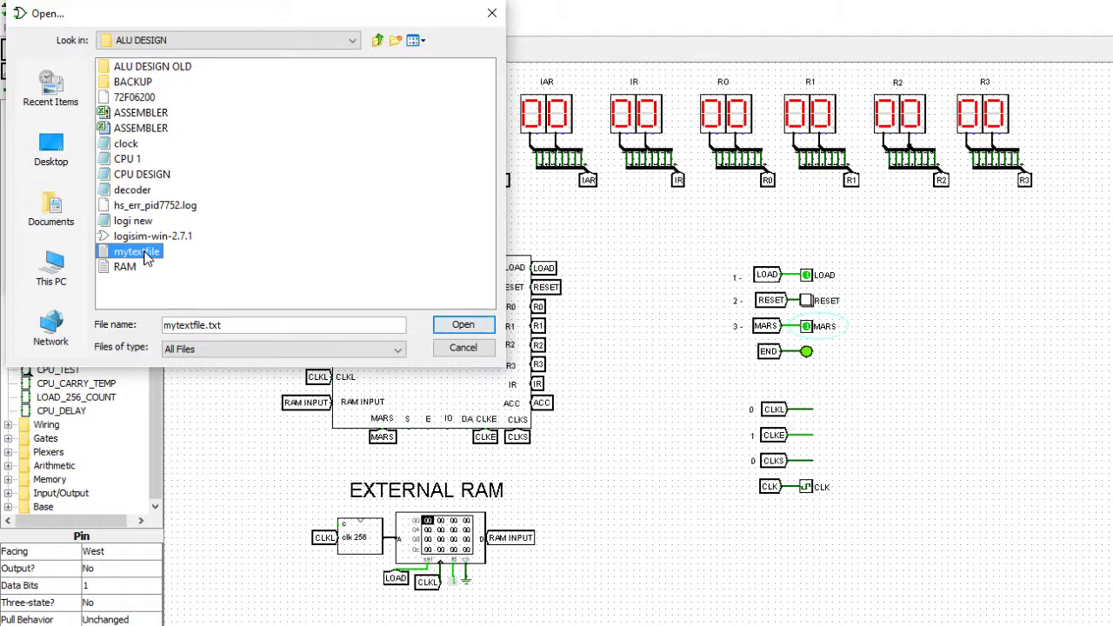
left_click(454, 326)
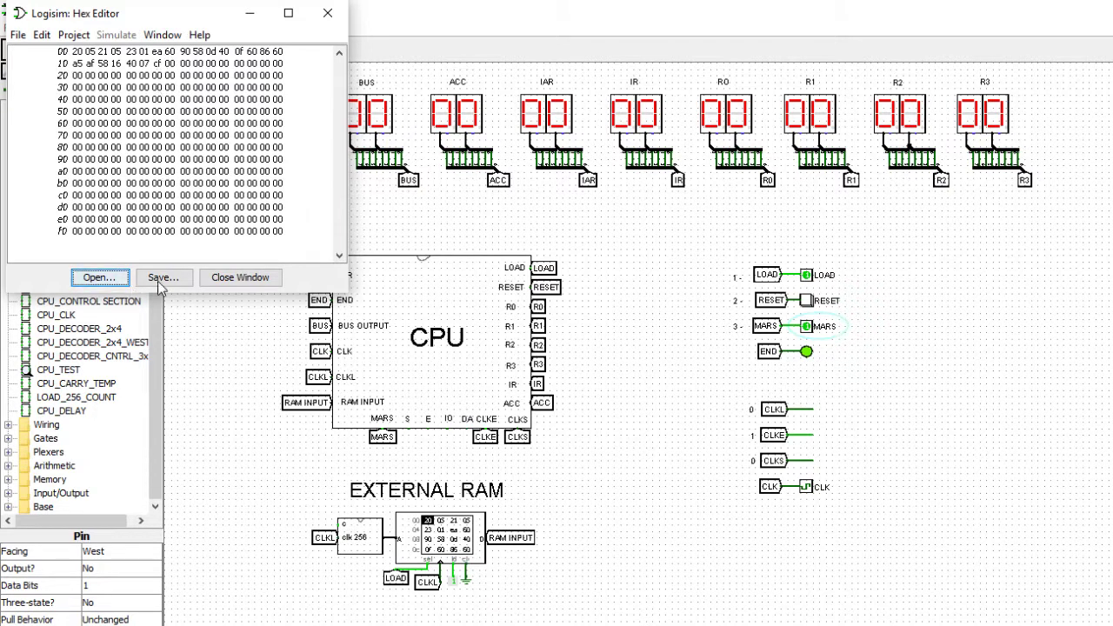
left_click(244, 280)
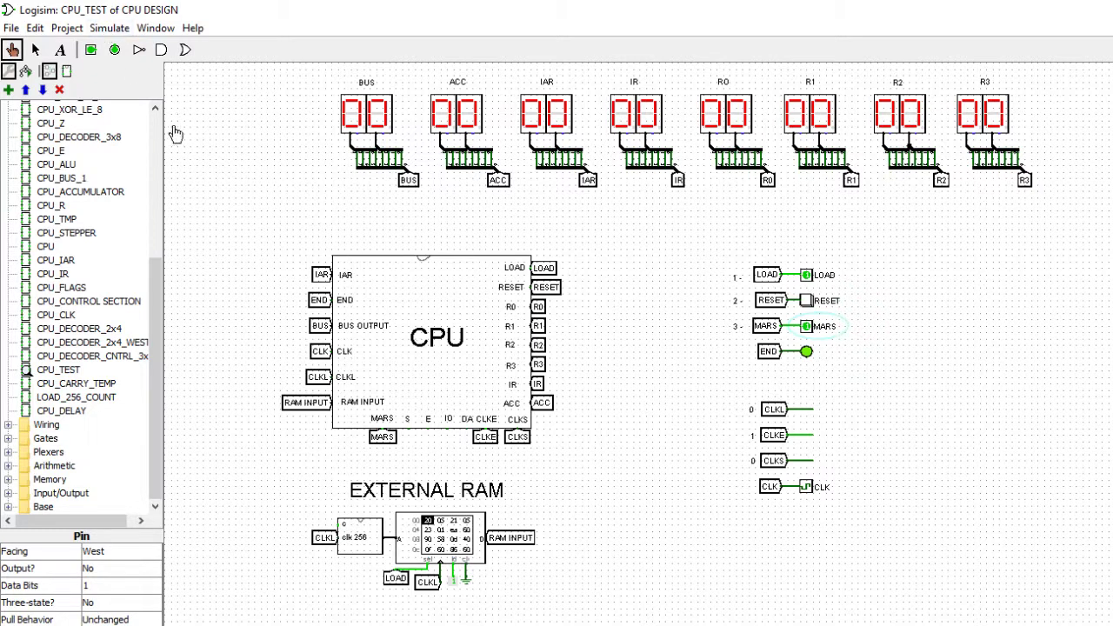
Step: Enable Simulate > Ticks Enabled so the clock runs and the program loads into RAM
left_click(116, 28)
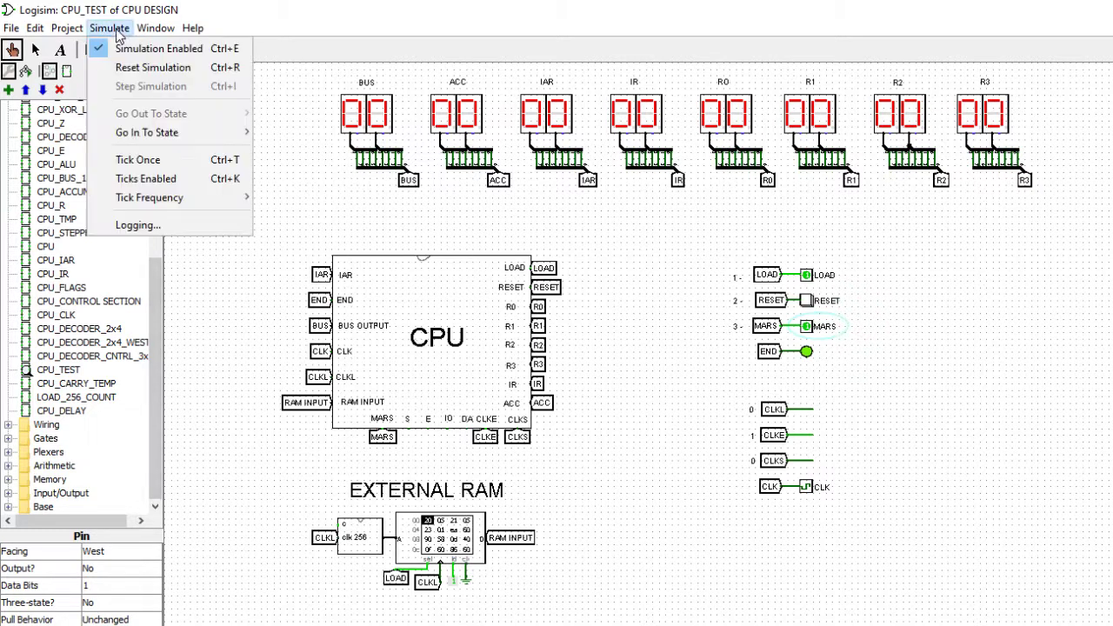
left_click(176, 180)
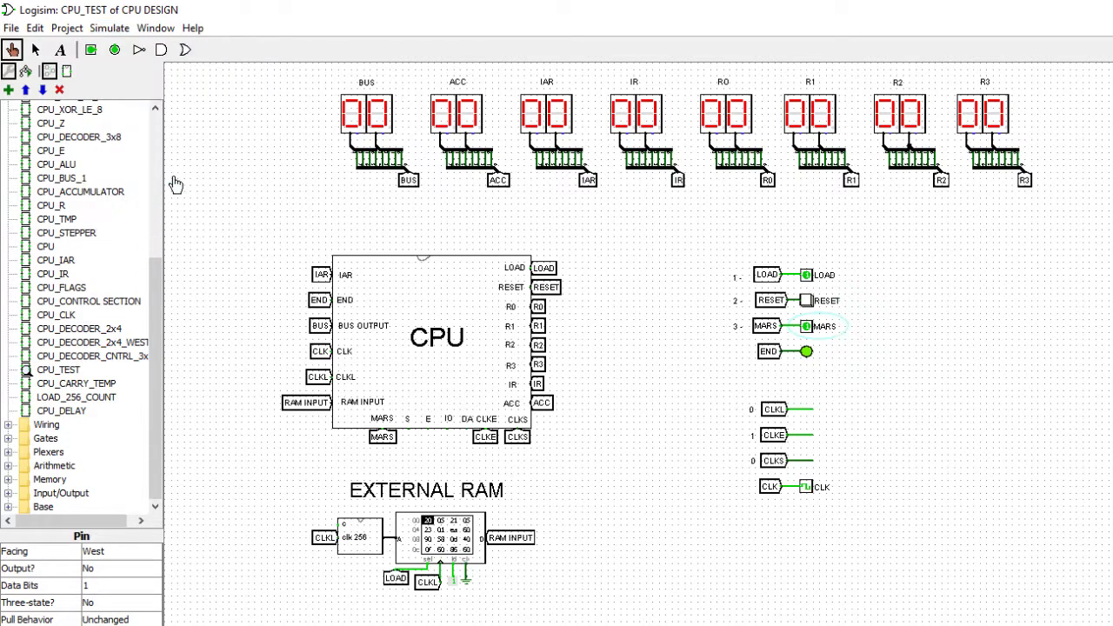
right_click(438, 372)
left_click(483, 416)
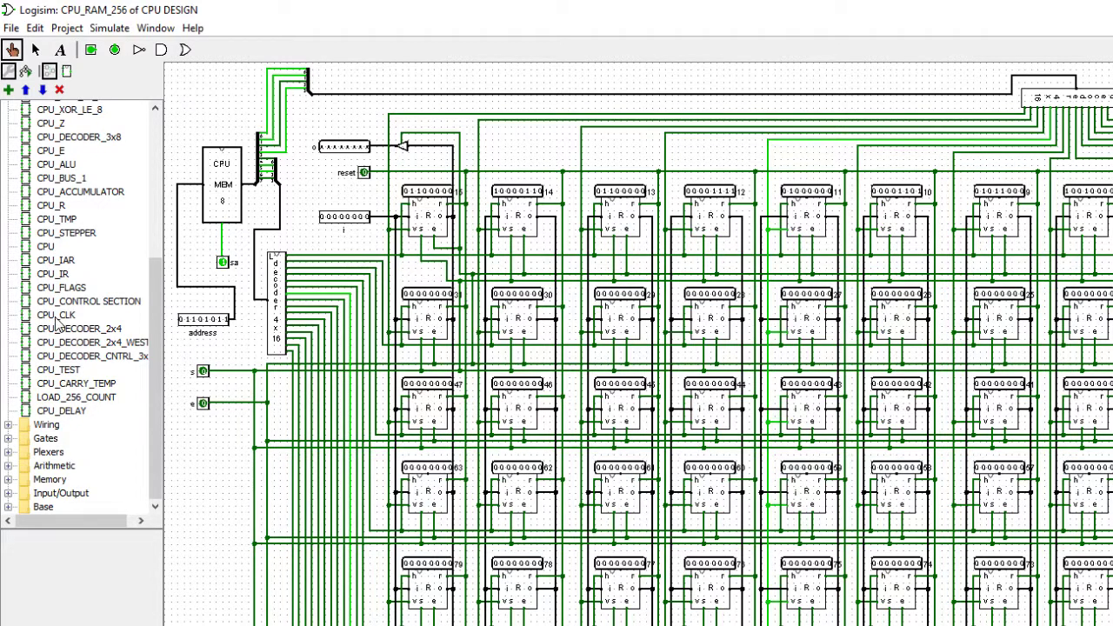
double_click(58, 369)
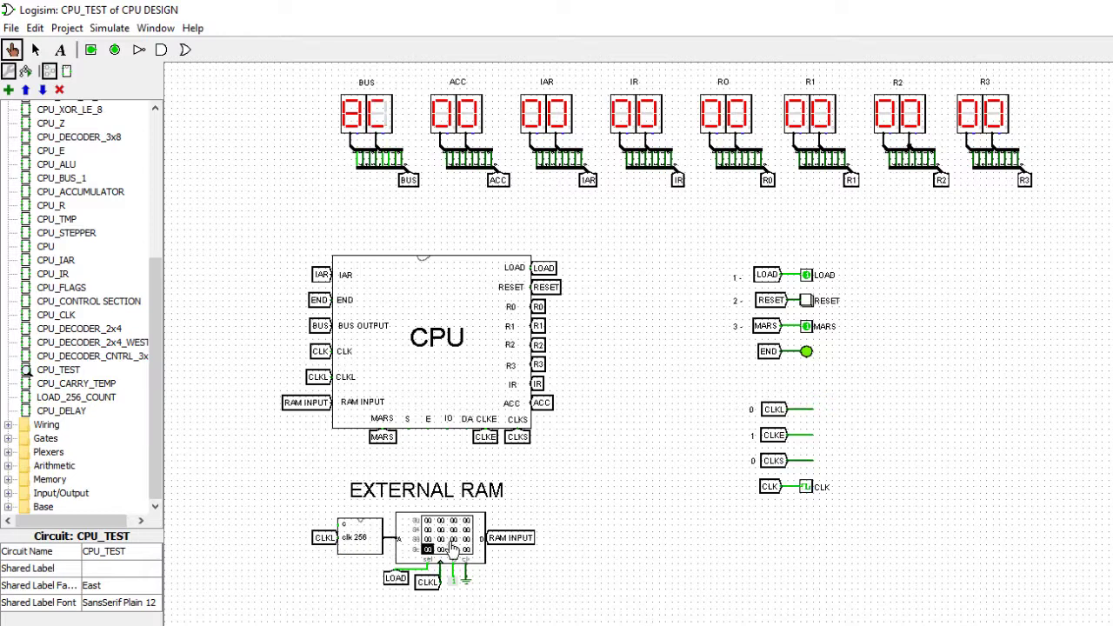
right_click(416, 367)
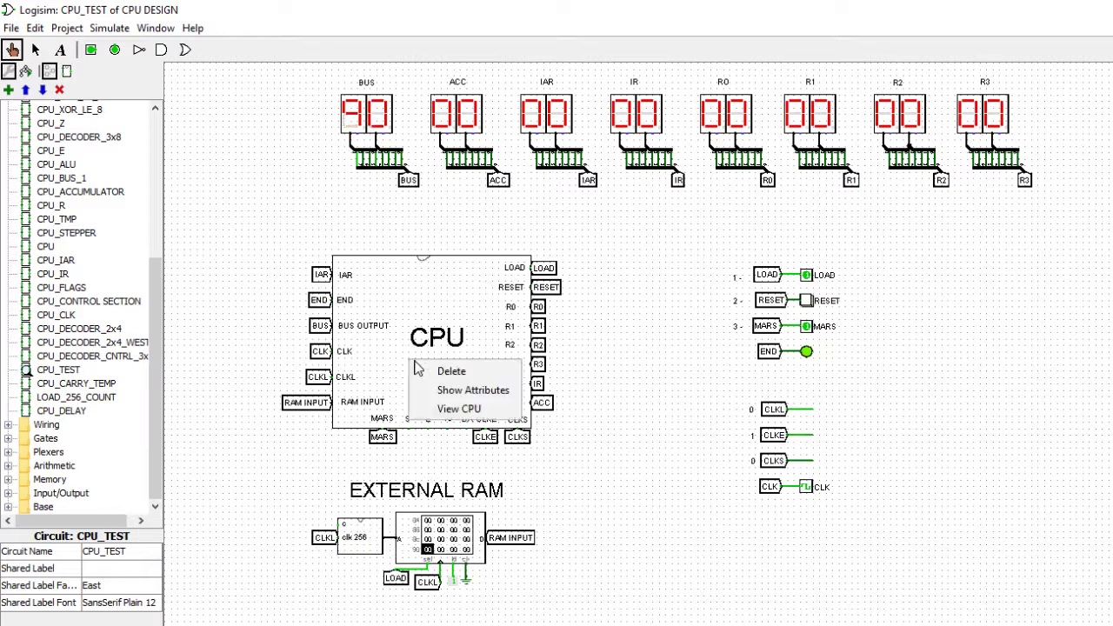
left_click(450, 411)
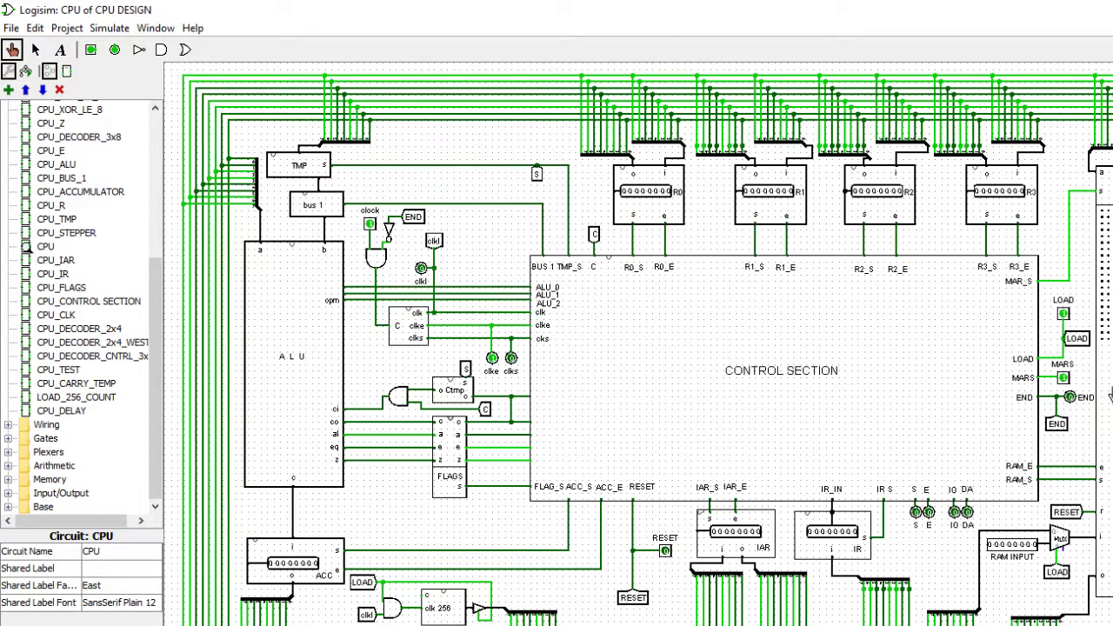
double_click(302, 286)
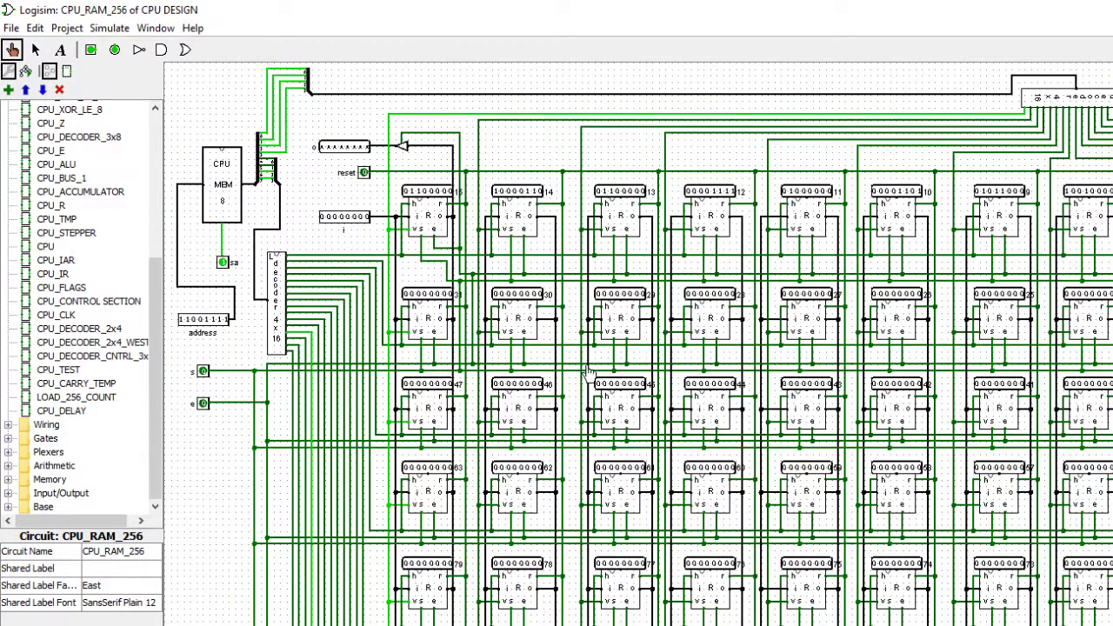
left_click(211, 319)
left_click(205, 319)
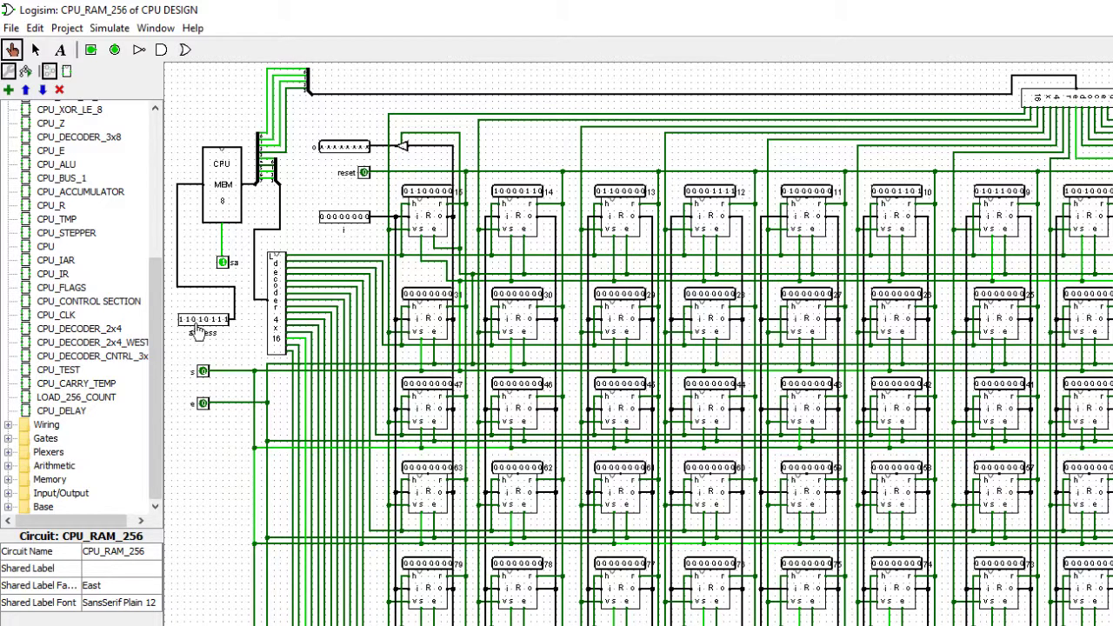
double_click(57, 370)
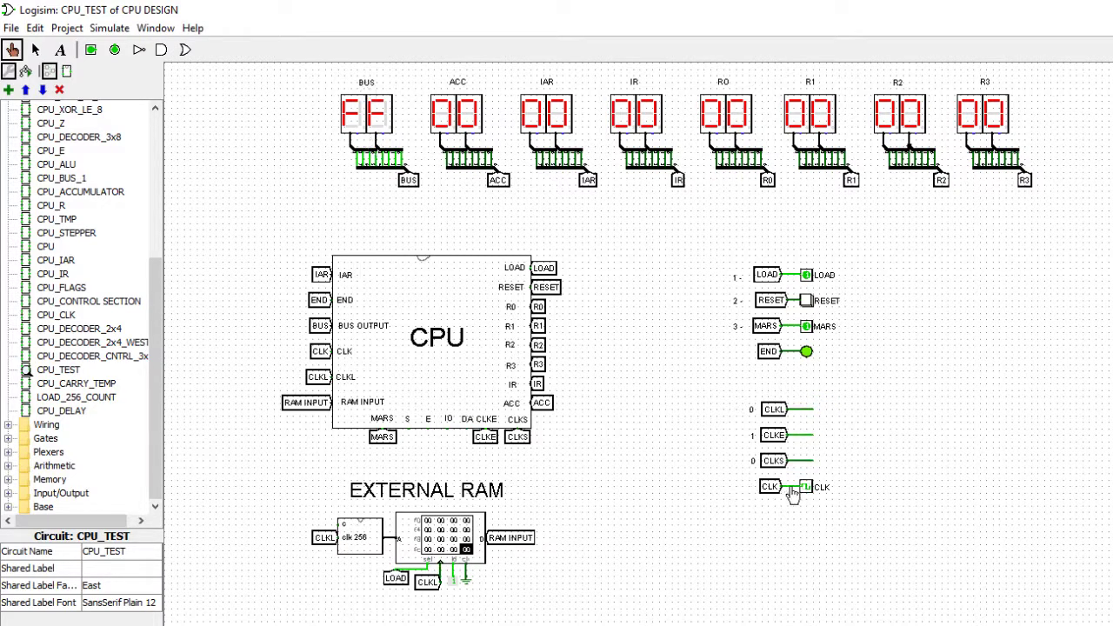
Step: Turn off Ticks Enabled to stop the automatic clock and select the CLK clock
left_click(108, 28)
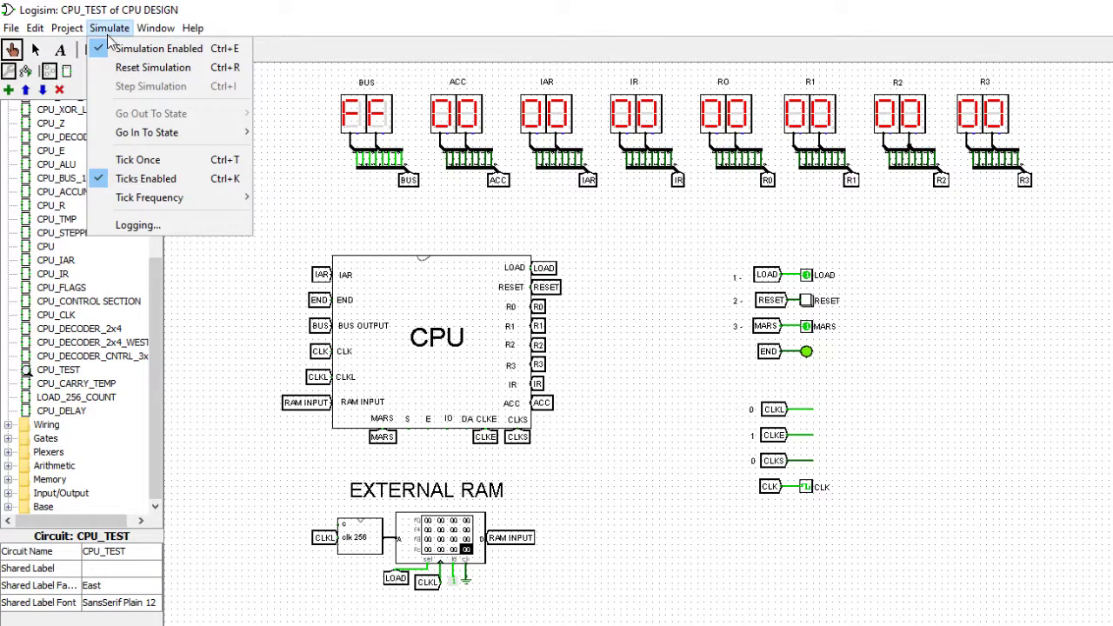
left_click(146, 178)
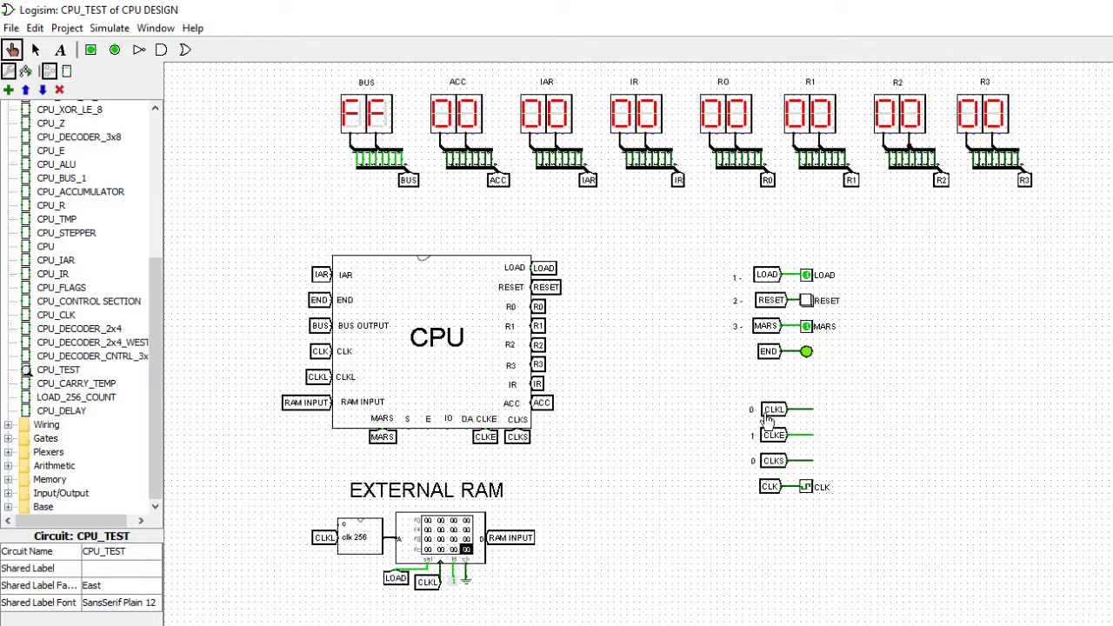
left_click(806, 490)
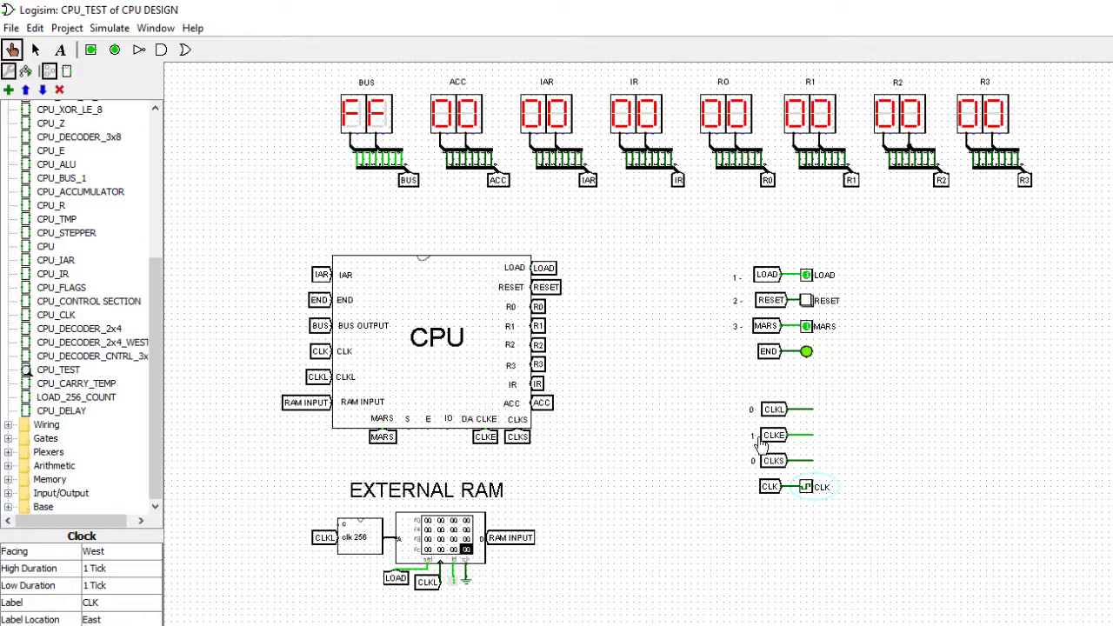
Step: Switch the MARS and LOAD input pins to 0
left_click(805, 351)
left_click(808, 333)
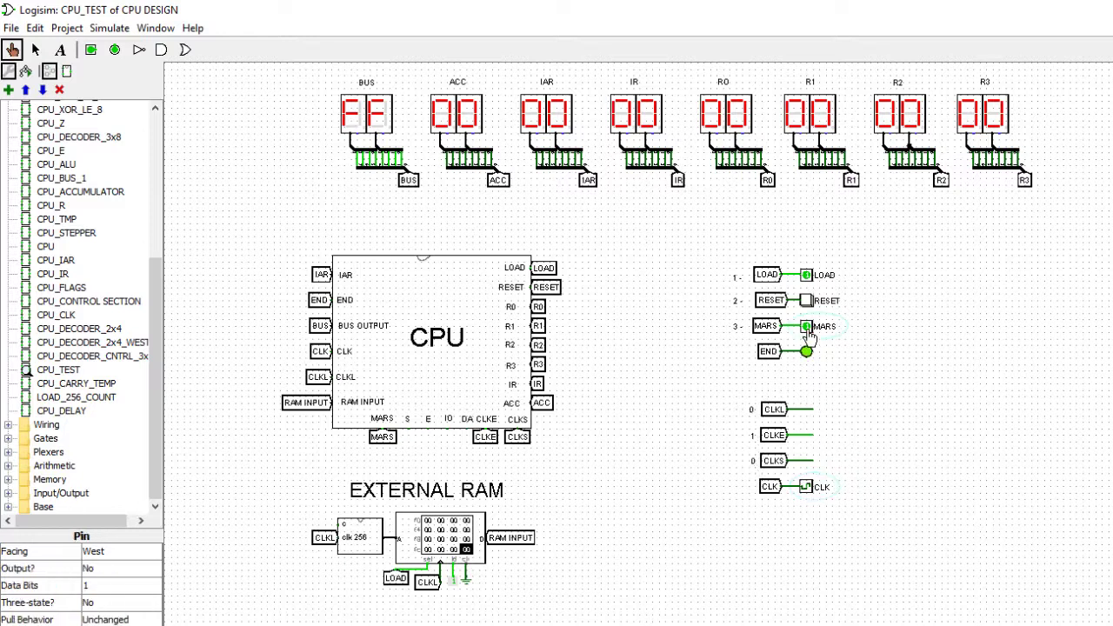
left_click(807, 274)
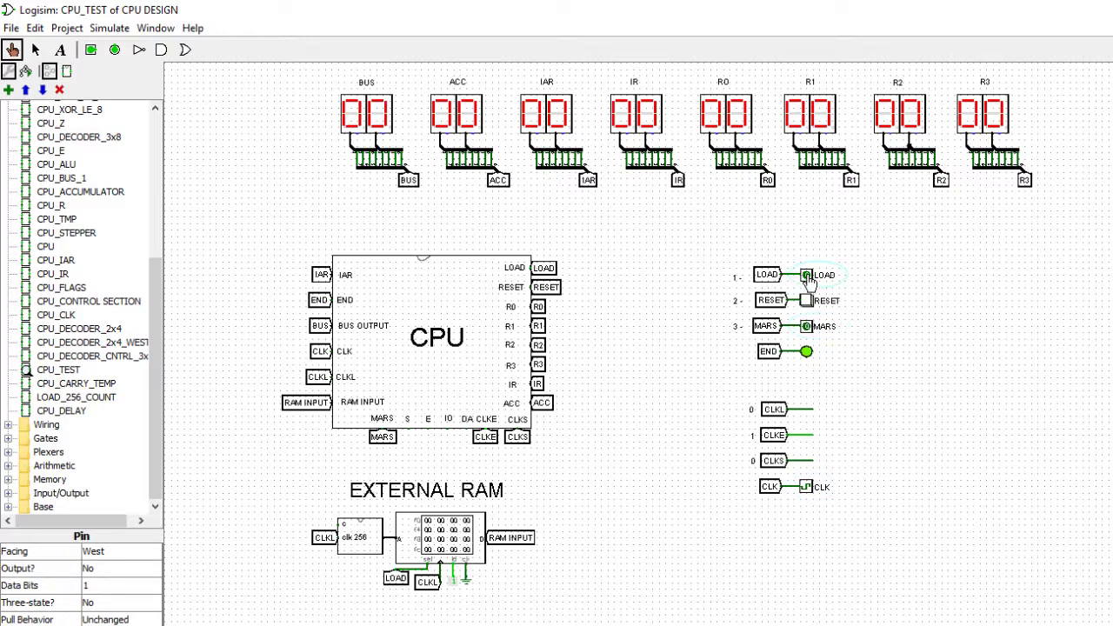
Step: View the CPU_RAM_256 subcircuit and scroll right to see stored bytes like 00001010 and 10000110
right_click(461, 387)
left_click(511, 427)
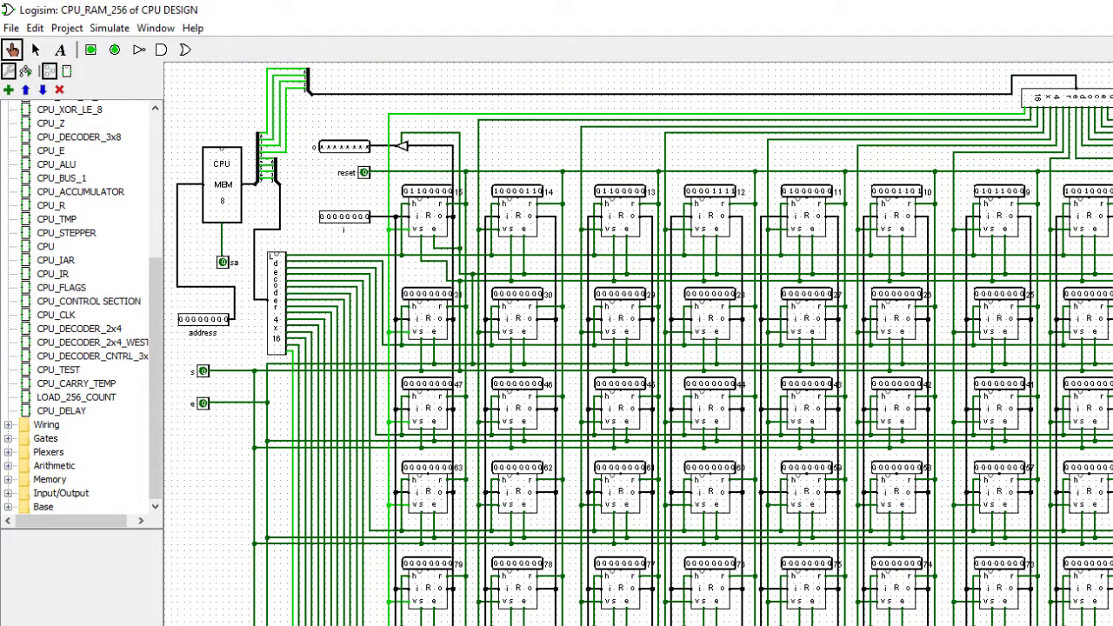
scroll(639, 346, "right", 8)
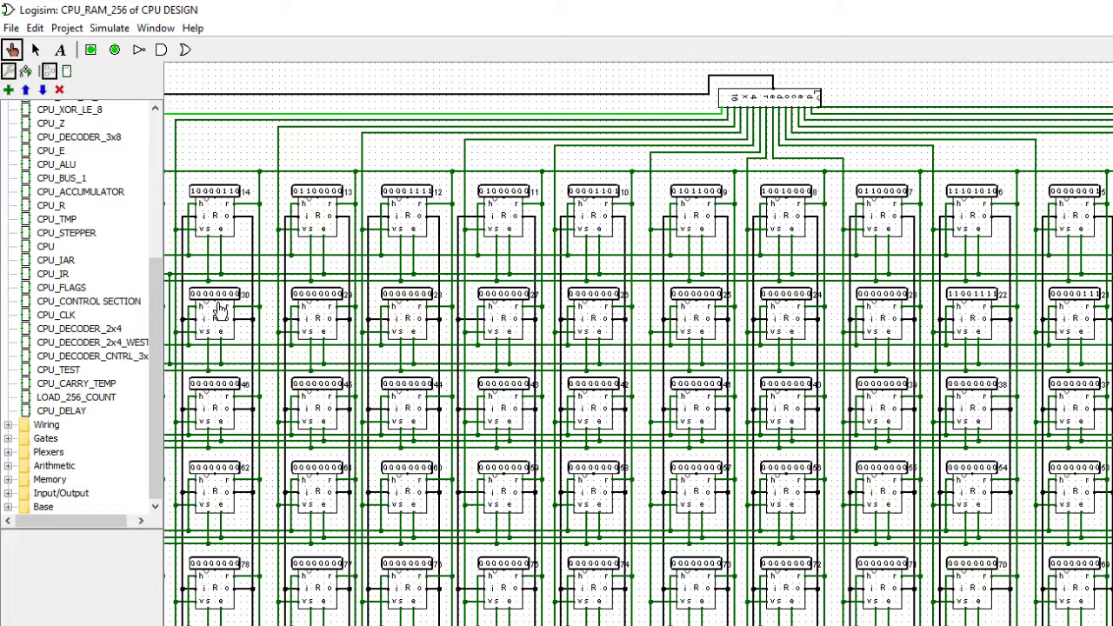
Step: Go back to CPU_TEST and enable Ticks Enabled so the program runs (ACC 12, IR AF)
double_click(65, 372)
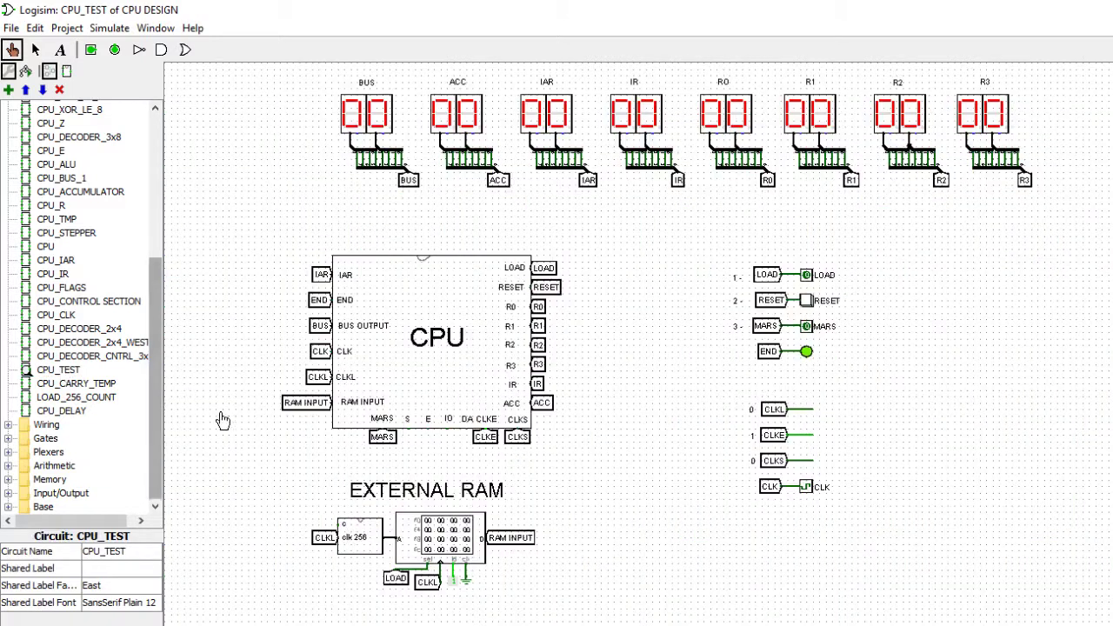
left_click(111, 27)
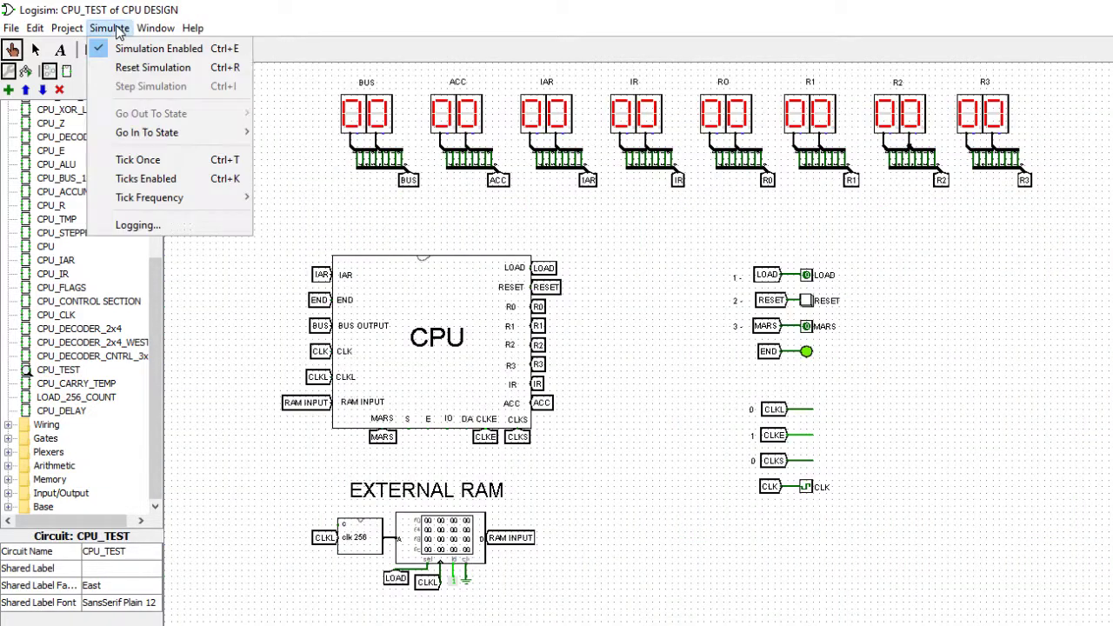
left_click(141, 179)
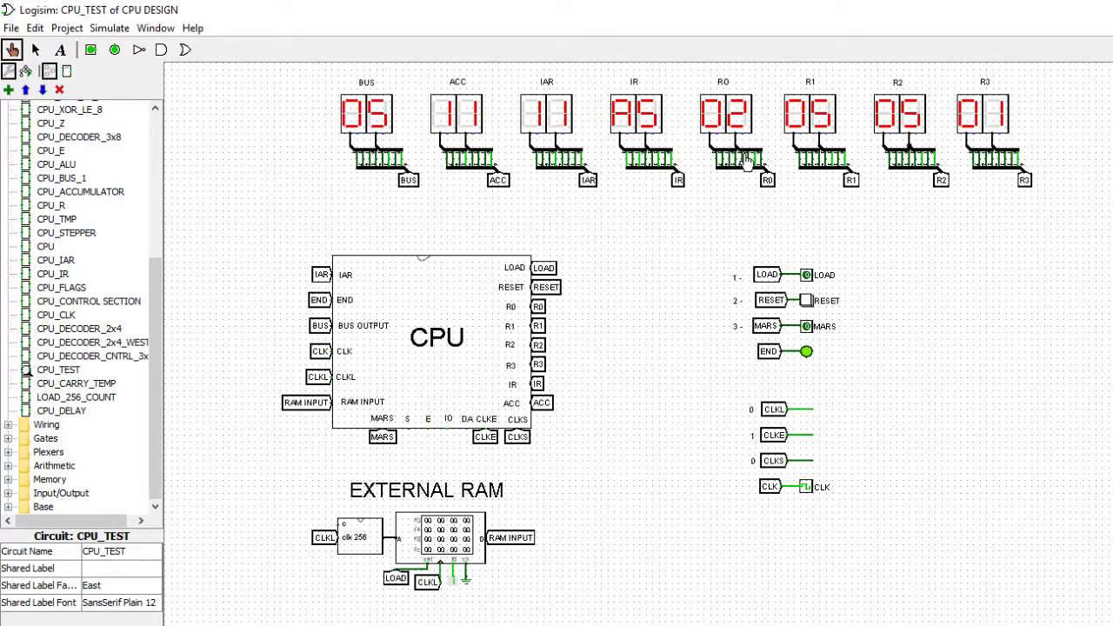
right_click(433, 364)
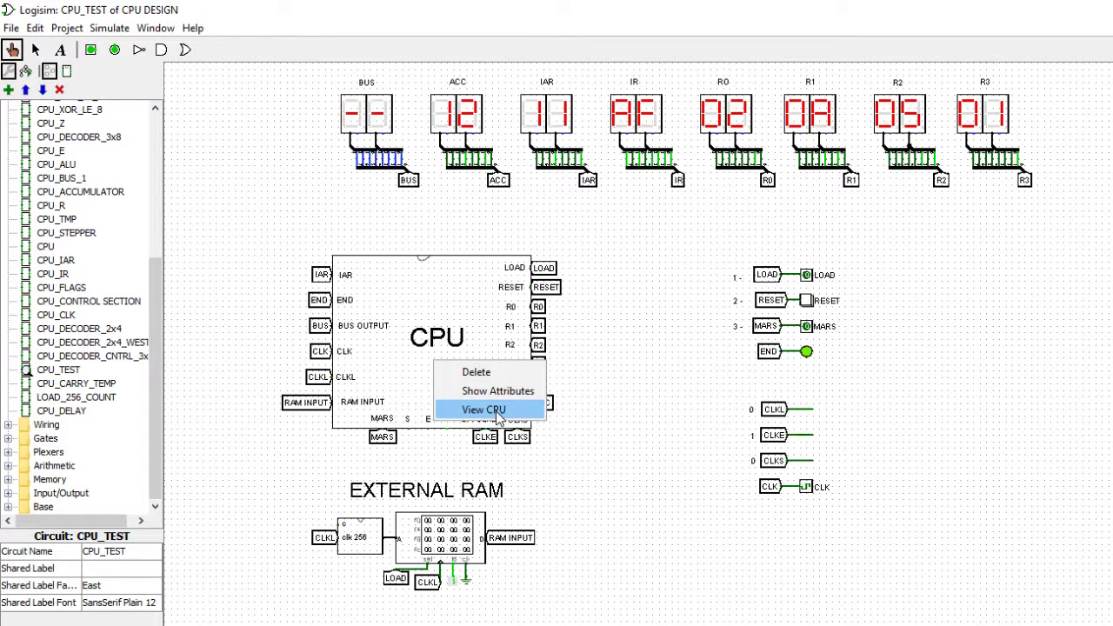
Step: View the CPU subcircuit, then its CPU_CONTROL SECTION subcircuit
left_click(497, 411)
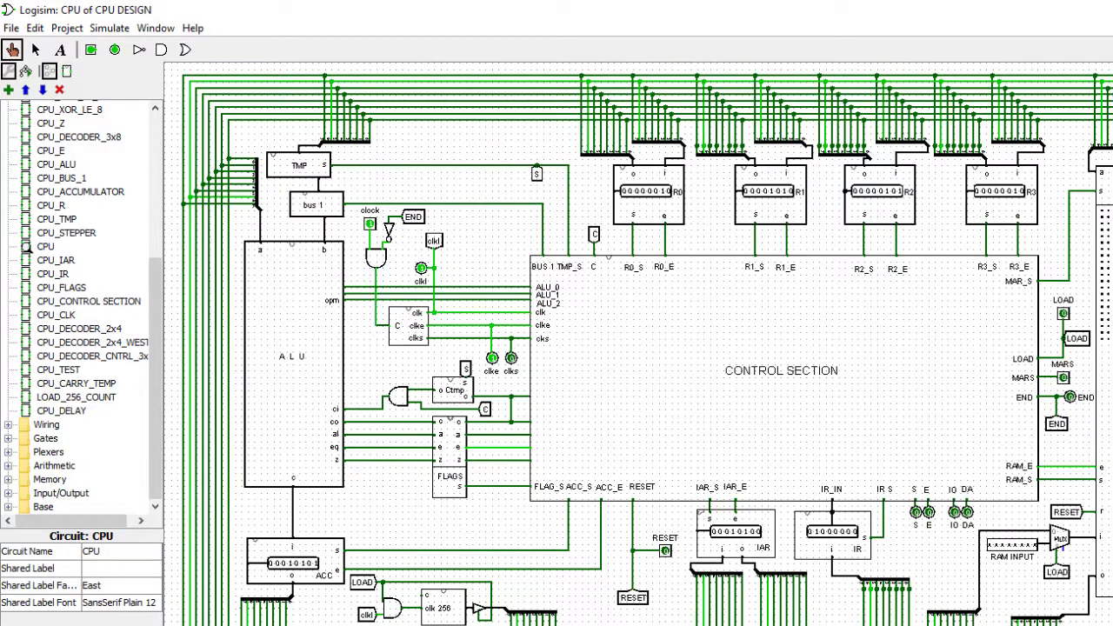
right_click(858, 372)
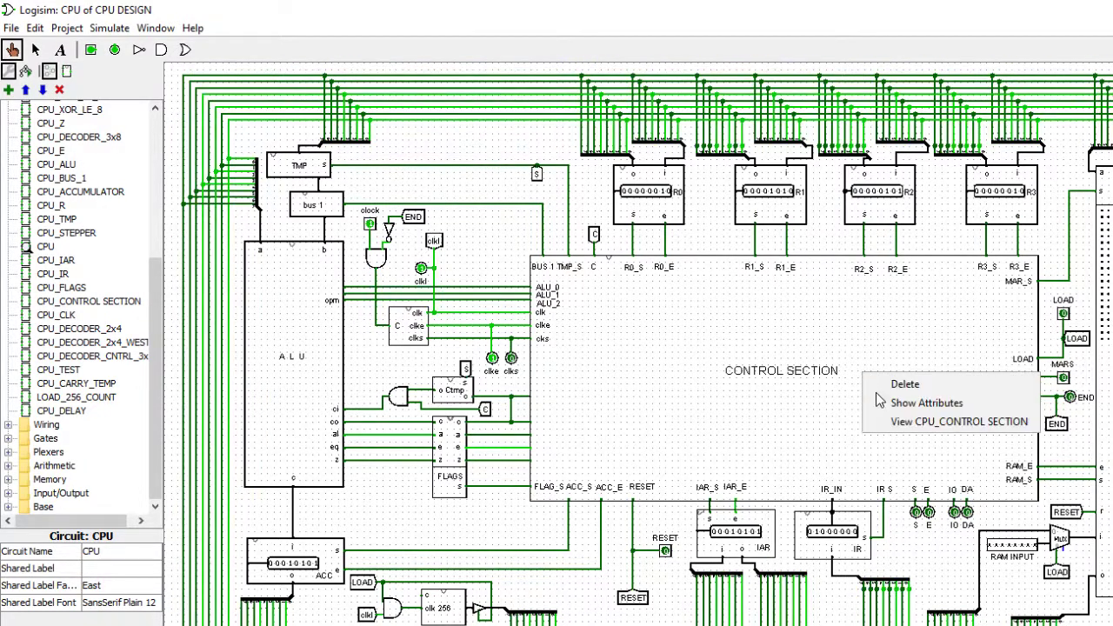
left_click(894, 426)
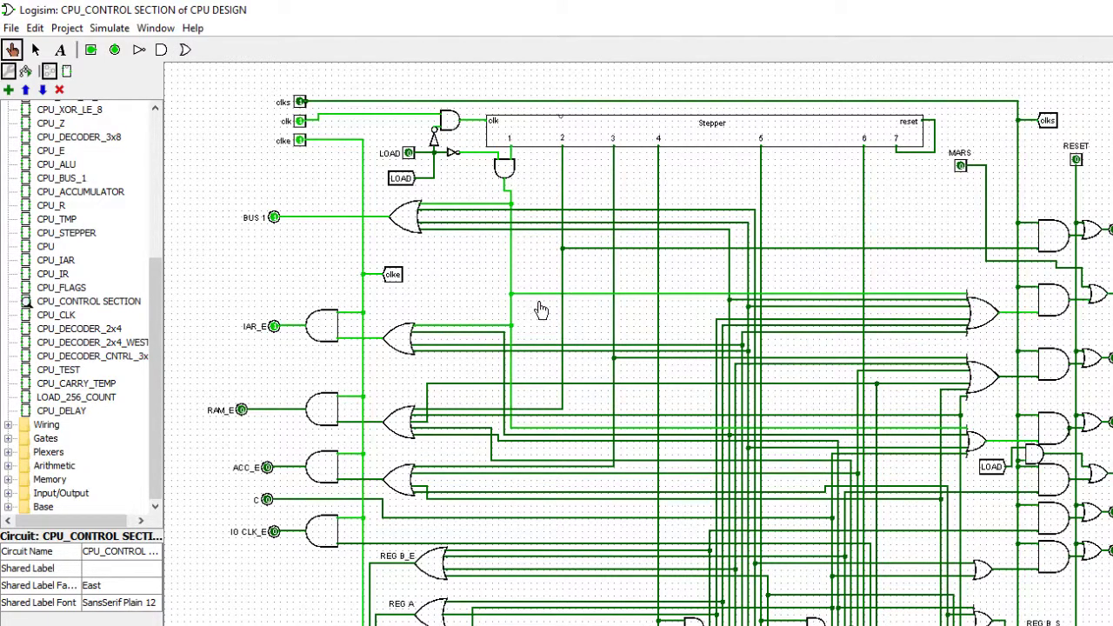
Step: Scroll through the control section's logic, then return to the CPU_TEST circuit
scroll(540, 308, "down", 2)
scroll(541, 308, "down", 10)
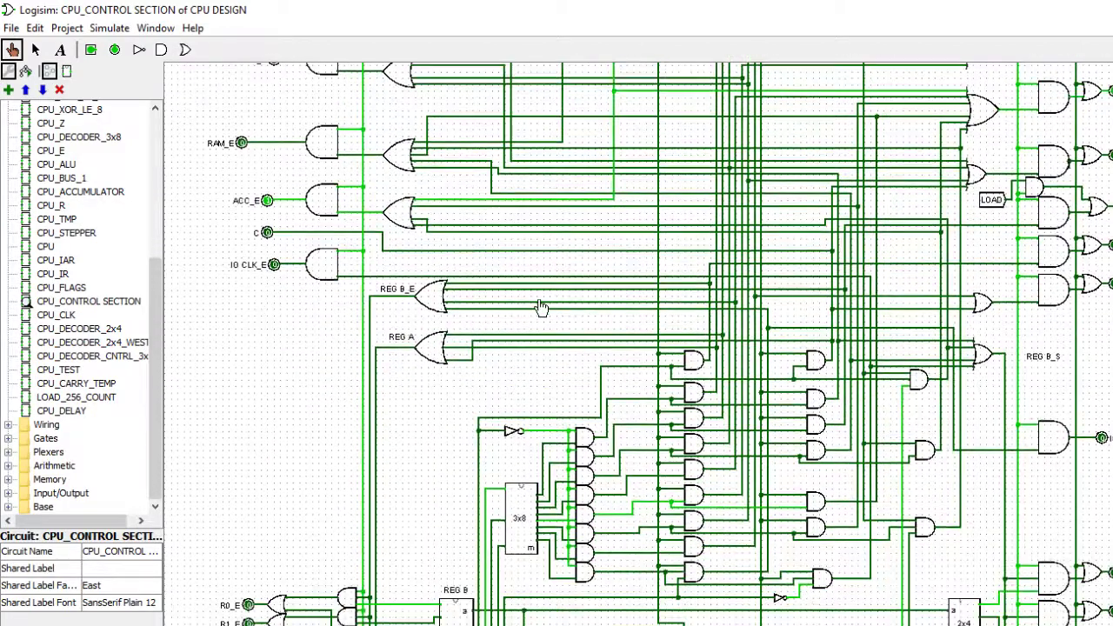
scroll(540, 308, "down", 3)
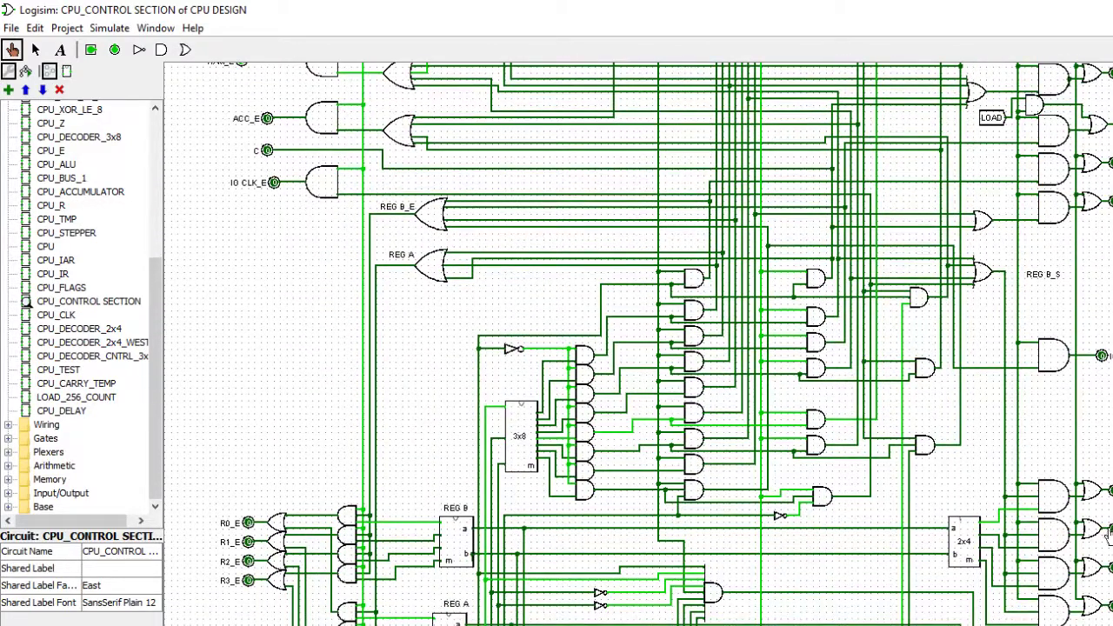
scroll(1097, 491, "up", 5)
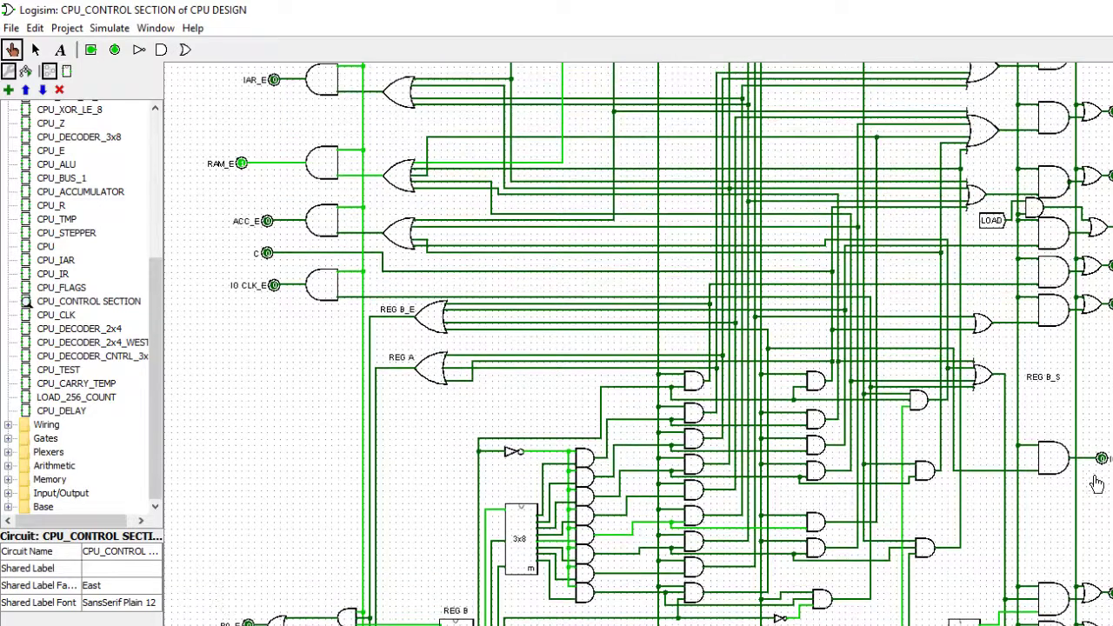
scroll(1098, 484, "up", 10)
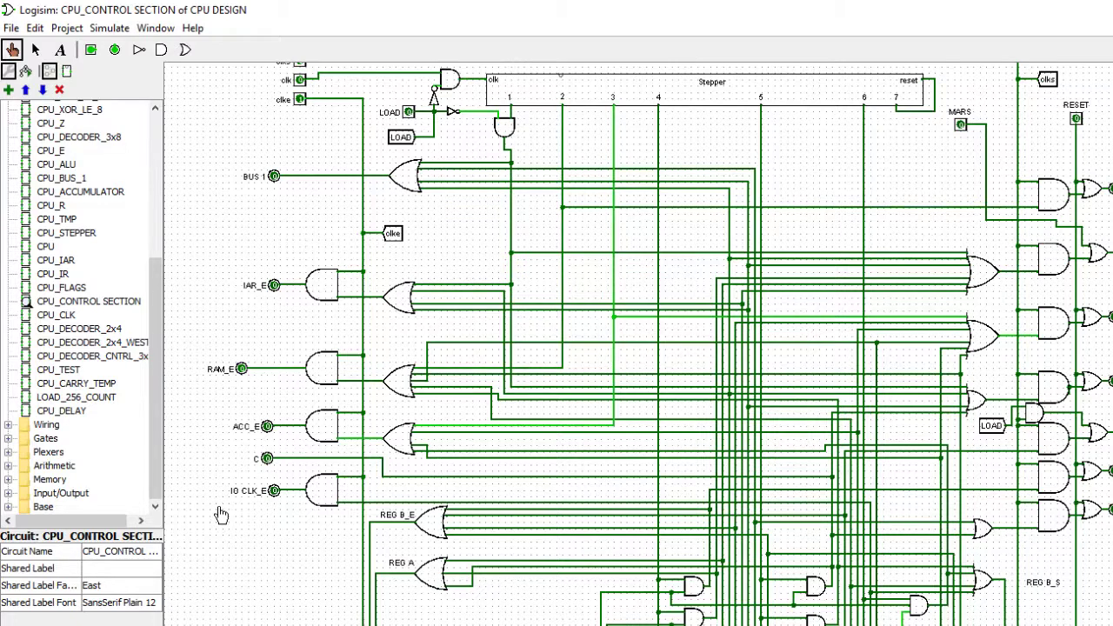
scroll(220, 519, "down", 5)
scroll(220, 516, "down", 5)
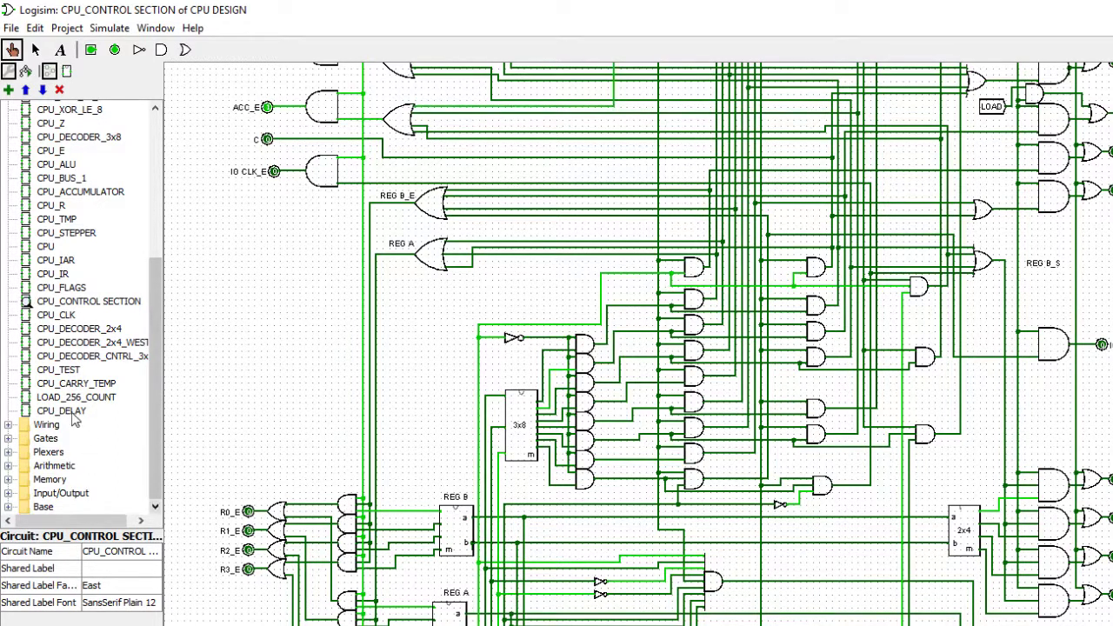
left_click(68, 372)
double_click(68, 372)
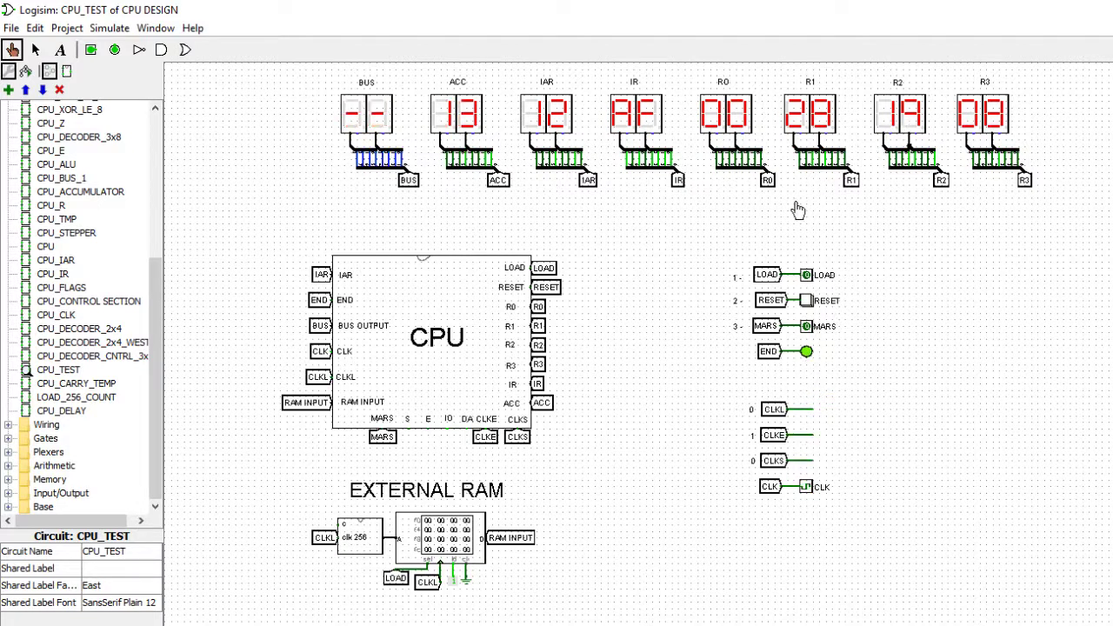
left_click(110, 28)
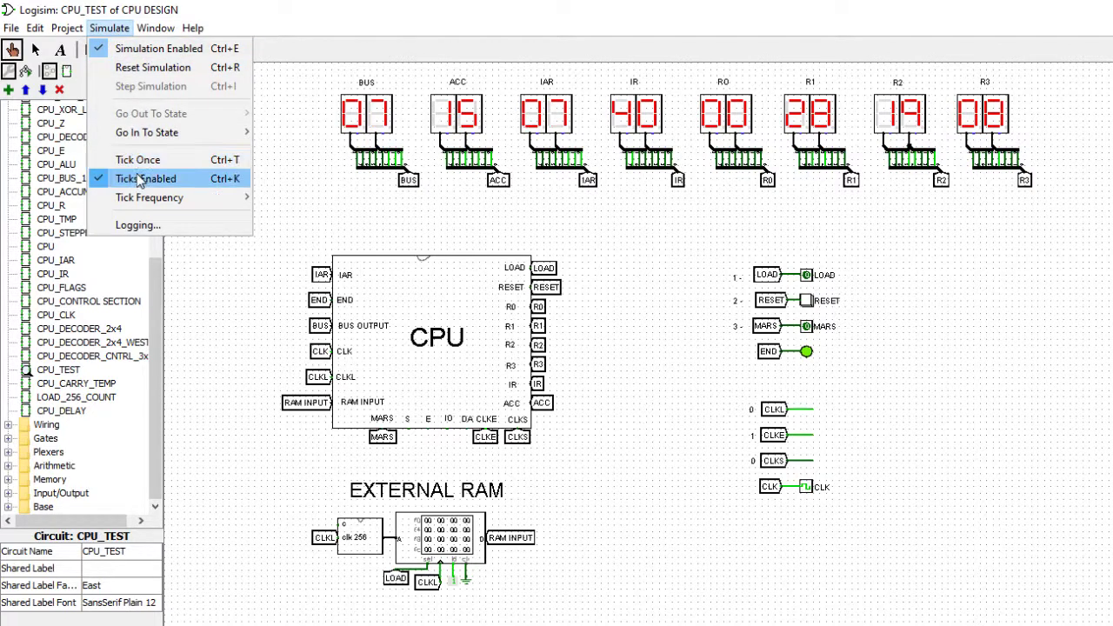
left_click(655, 242)
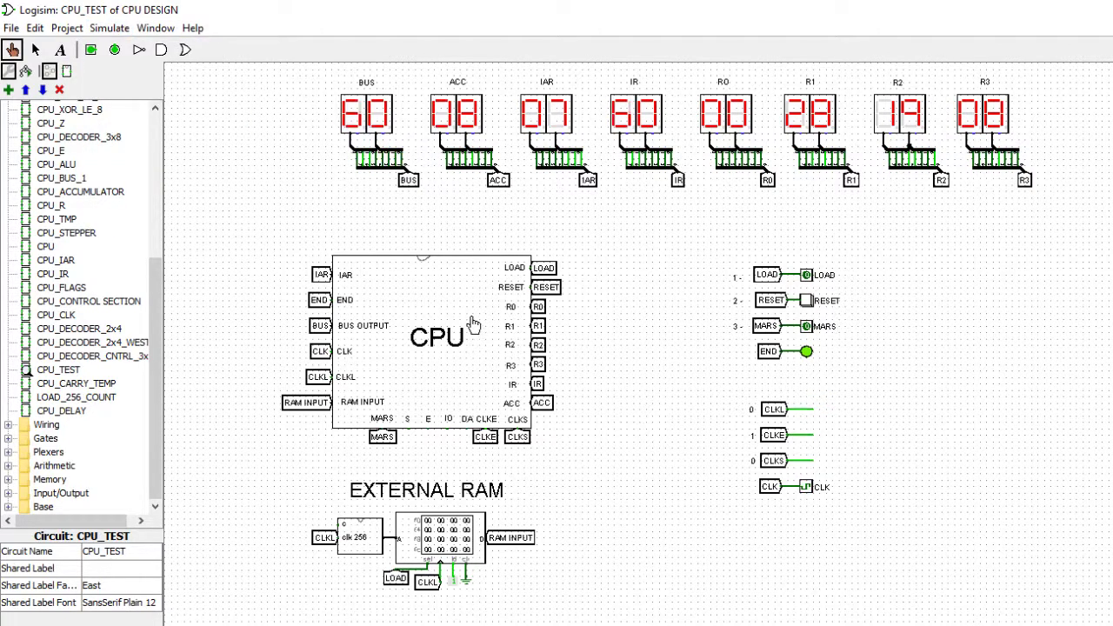
right_click(472, 323)
left_click(522, 368)
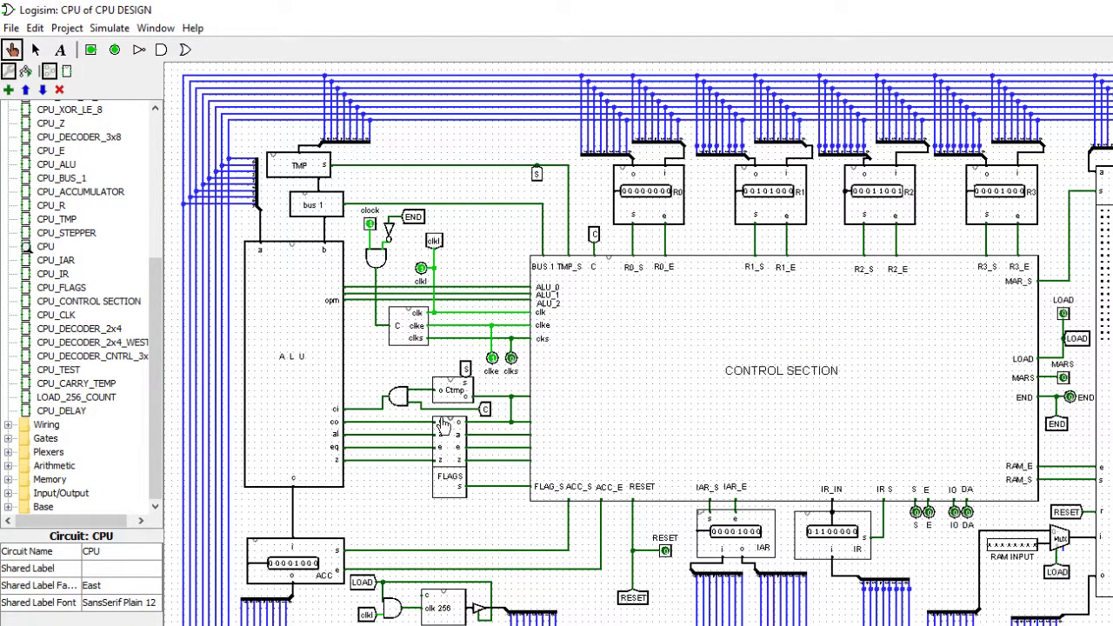
right_click(294, 300)
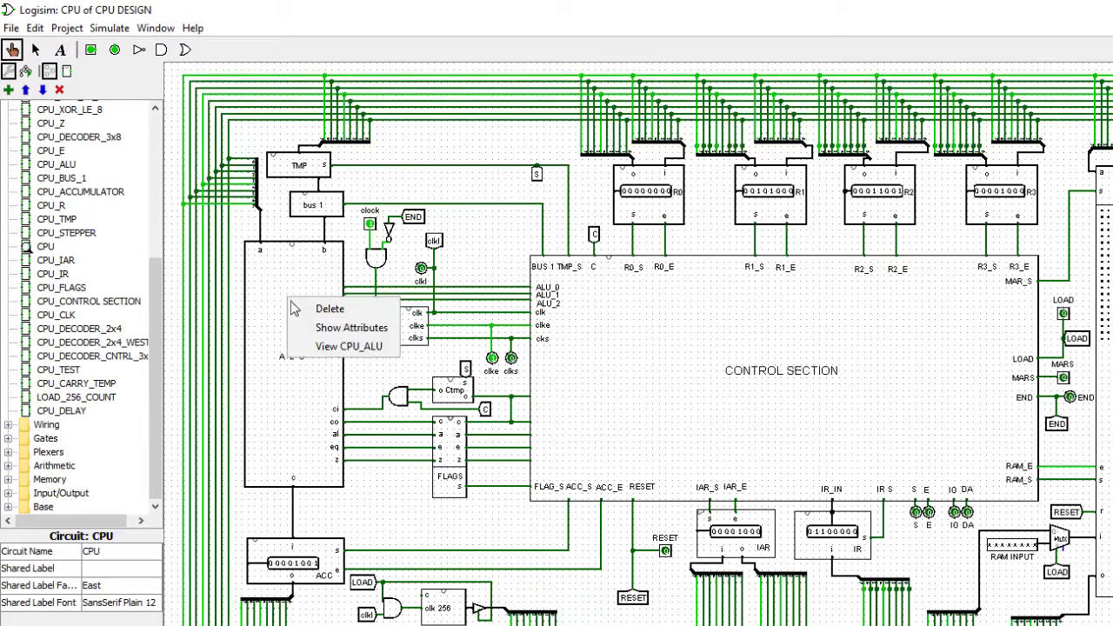
left_click(328, 347)
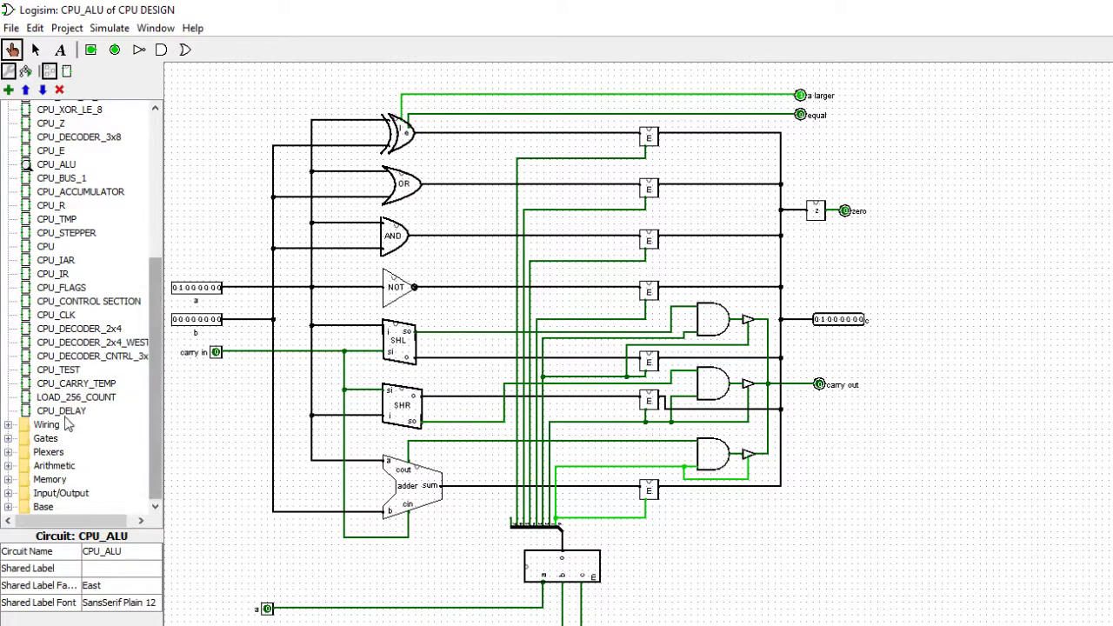
double_click(86, 373)
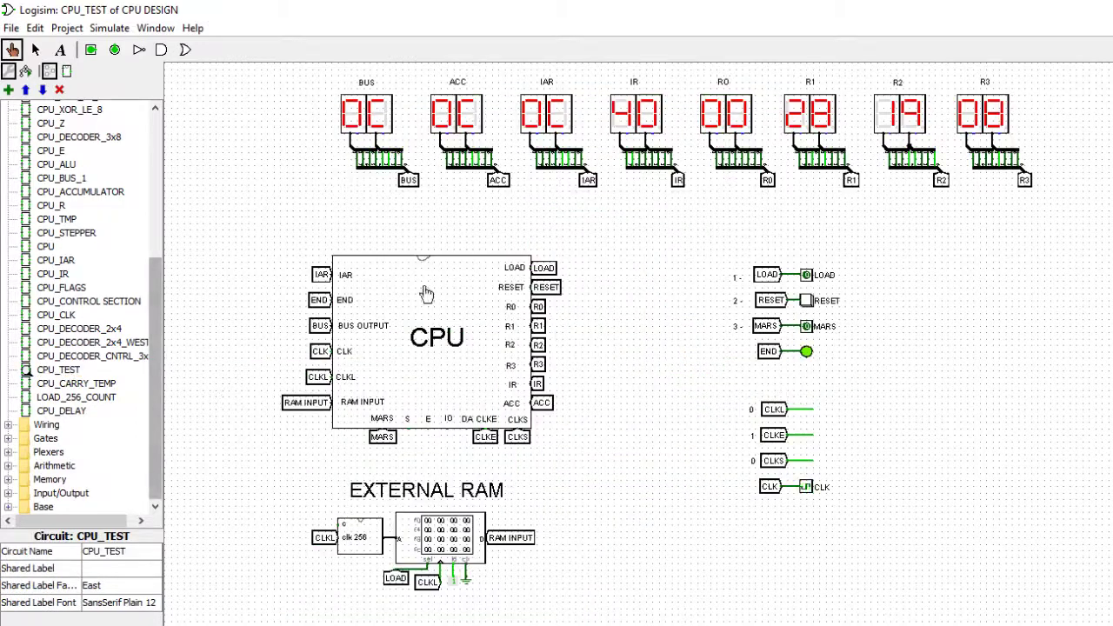
right_click(426, 289)
left_click(457, 341)
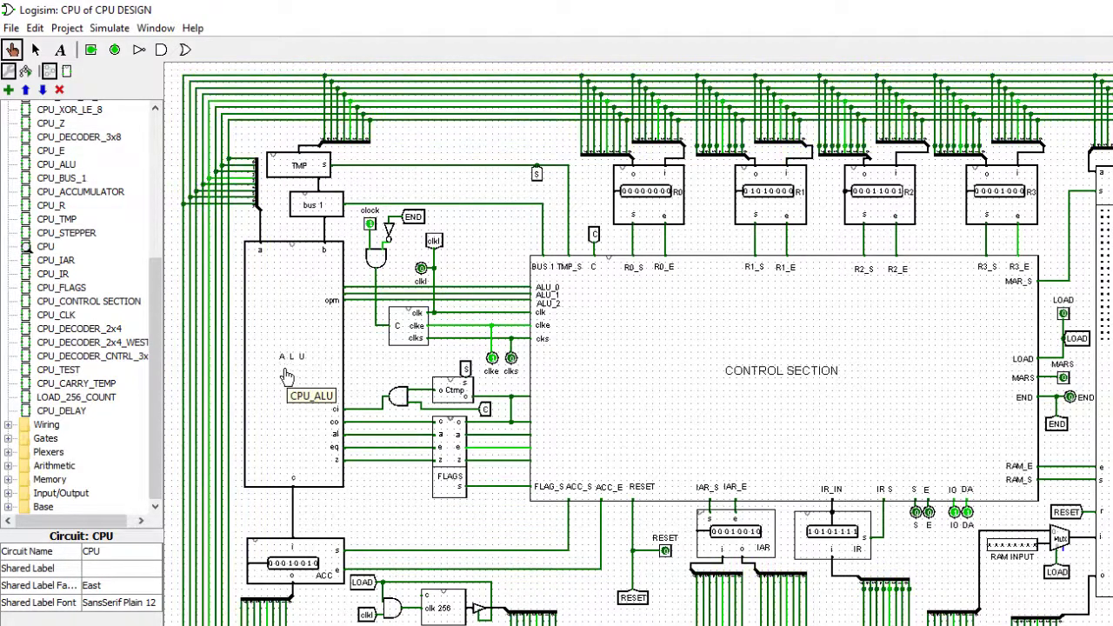
double_click(58, 369)
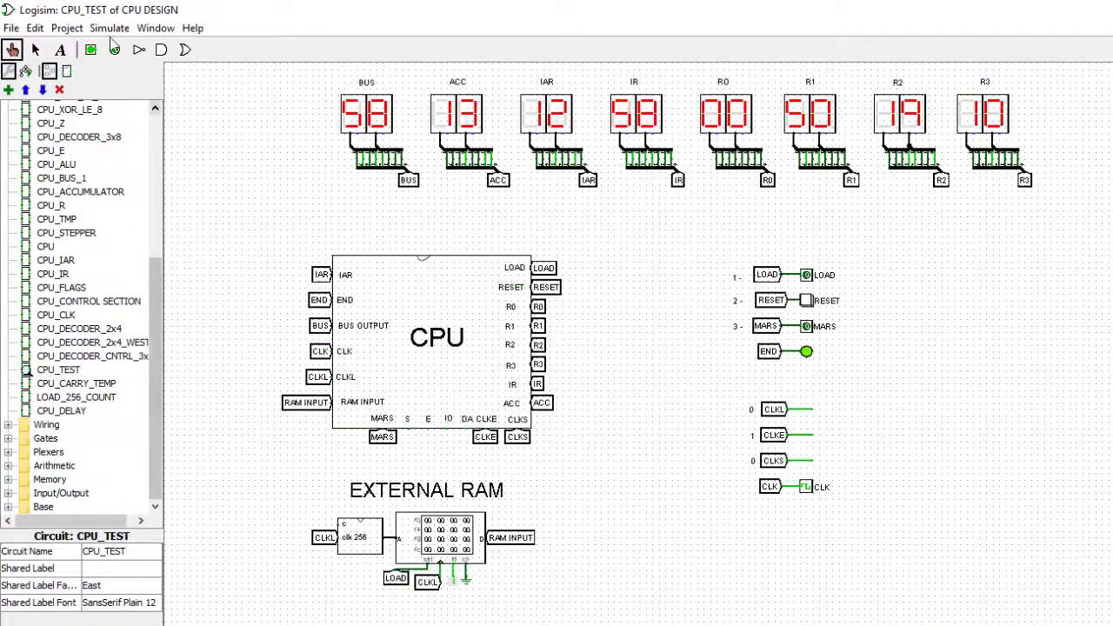